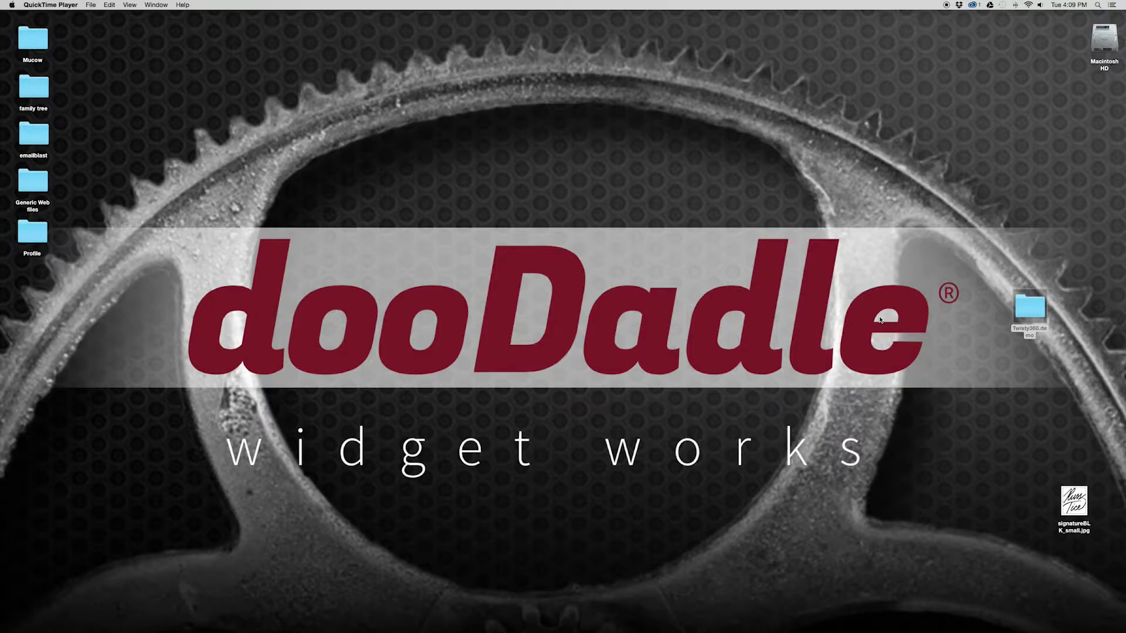
- Restore the Safari Twisty360 page and spin the SPIN ME perfume bottle to another side
mouse_move(938, 623)
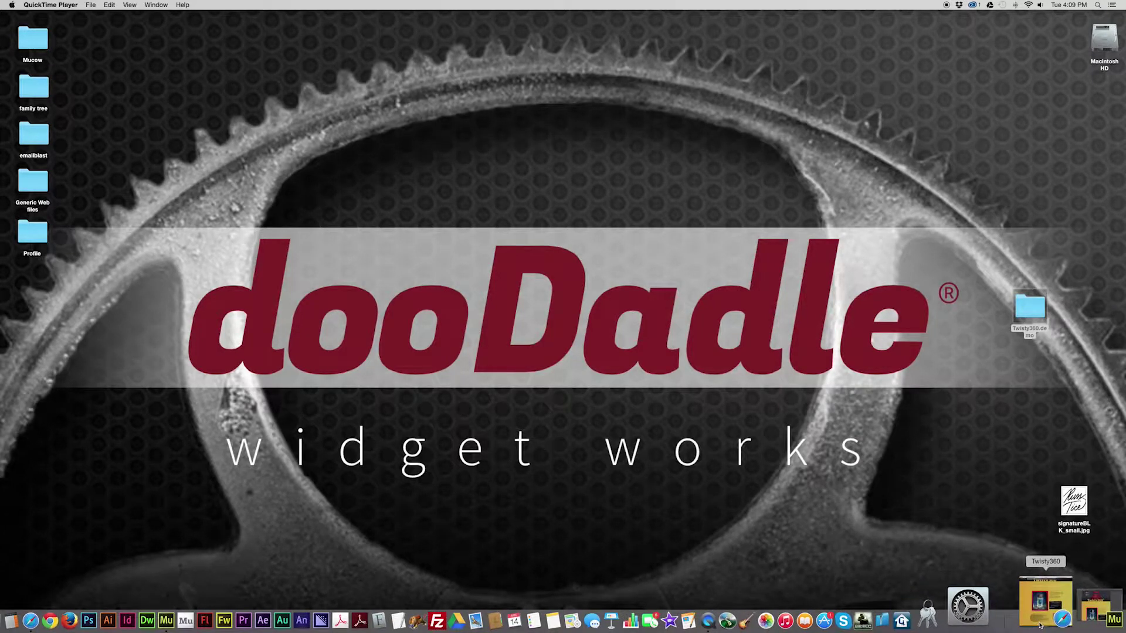
click(1041, 615)
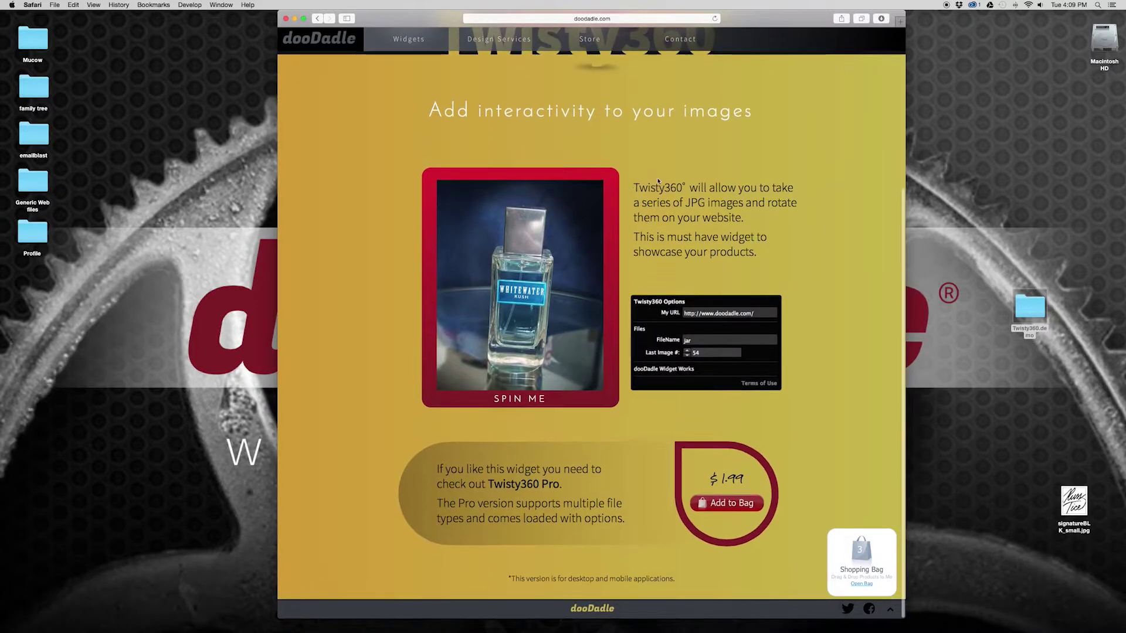
mouse_move(525, 268)
mouse_down()
mouse_move(490, 279)
mouse_move(580, 273)
mouse_move(515, 276)
mouse_move(520, 258)
mouse_move(528, 265)
mouse_up()
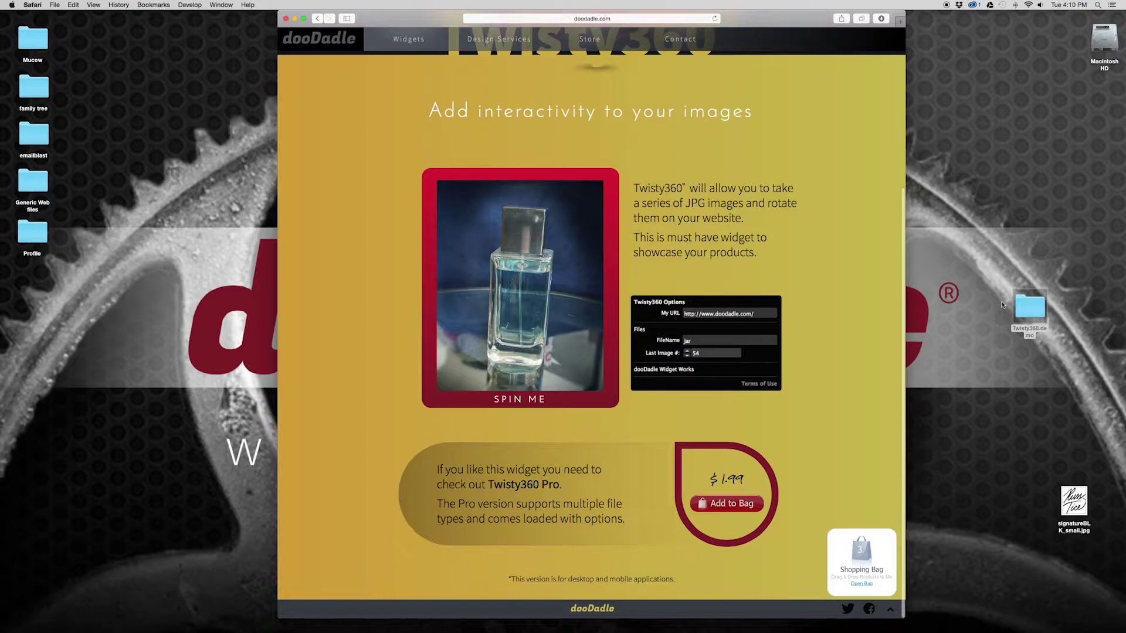
- Open the Twisty360.demo folder, reposition its window, and select jar01.jpg
double_click(1027, 311)
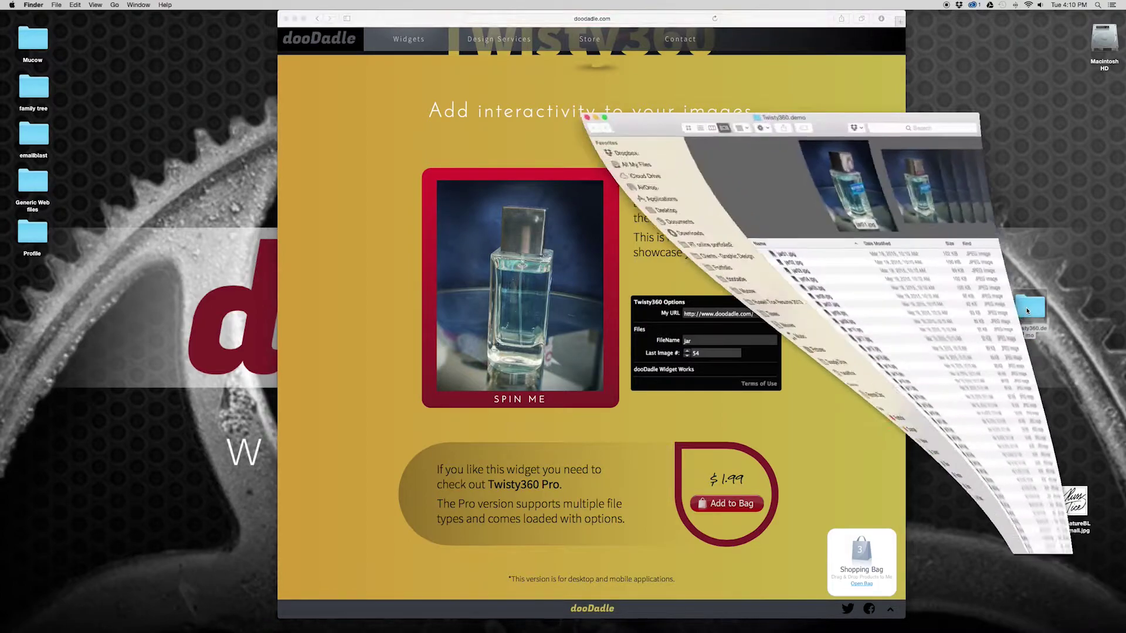
drag(663, 84, 778, 115)
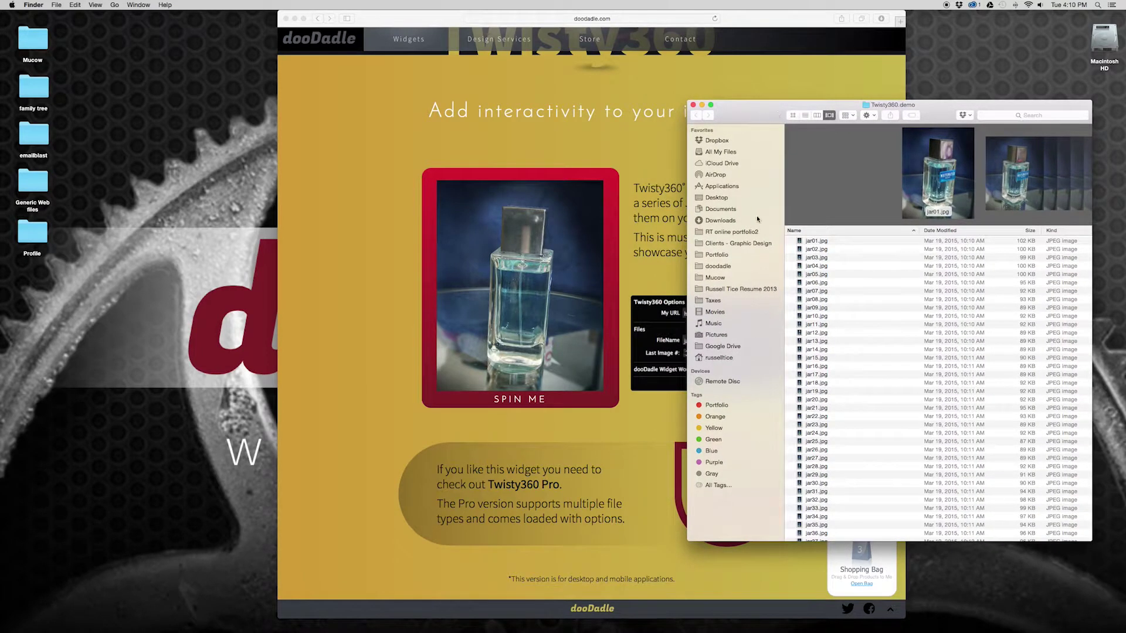
click(816, 241)
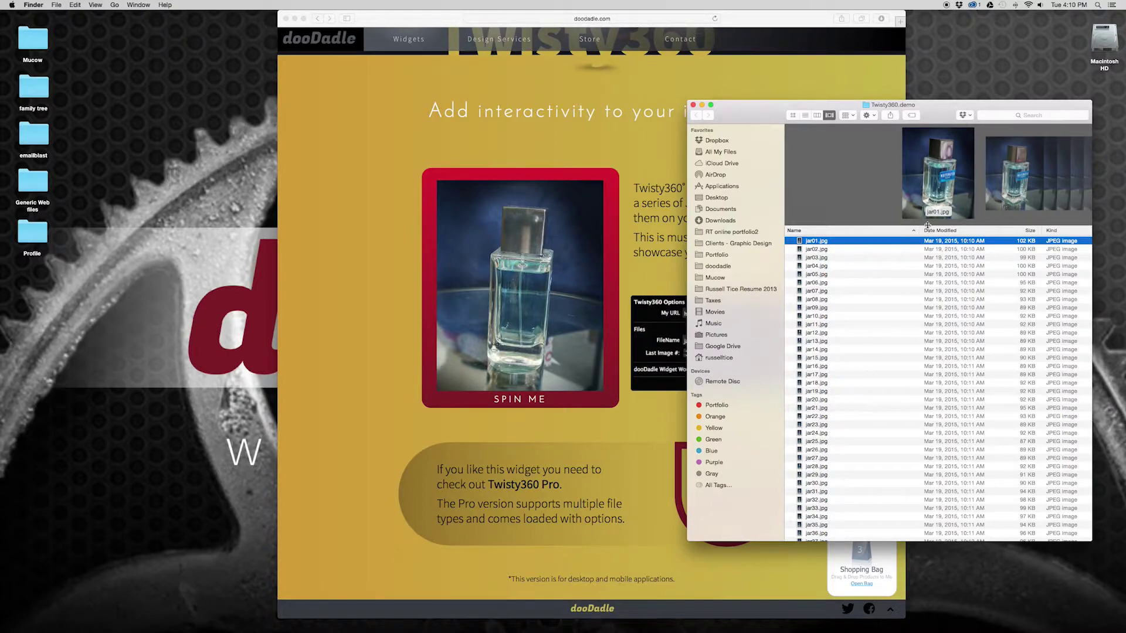
- Enlarge the Cover Flow preview and scroll through the jar01–jar54 images
drag(926, 226, 929, 359)
drag(770, 103, 619, 109)
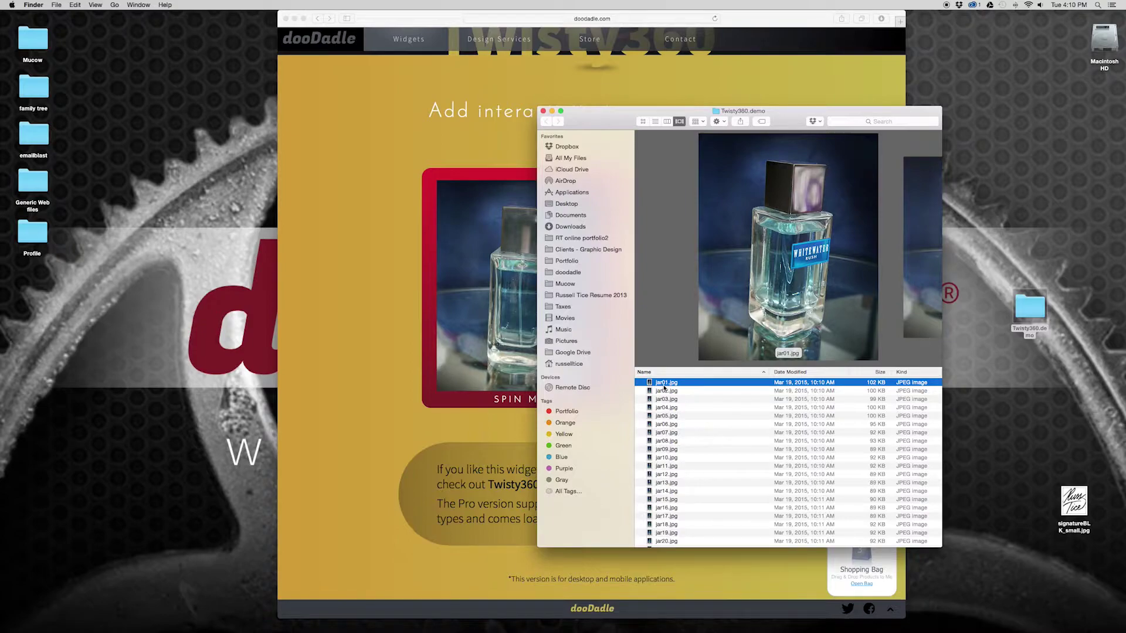
scroll(667, 386, down, 6)
scroll(667, 386, down, 6)
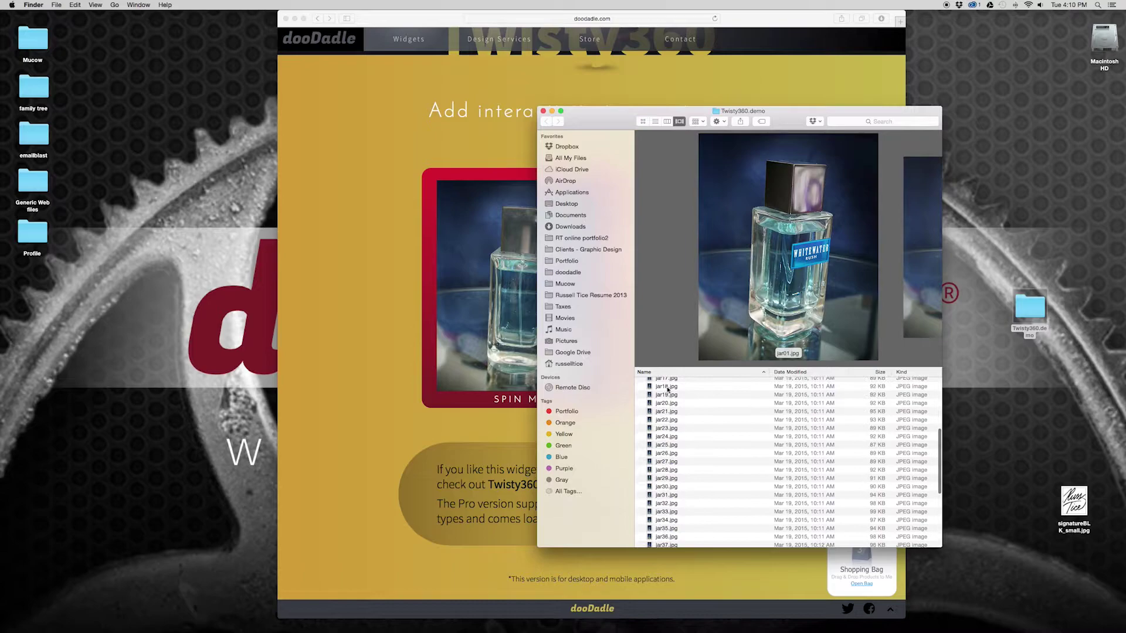
scroll(664, 407, down, 5)
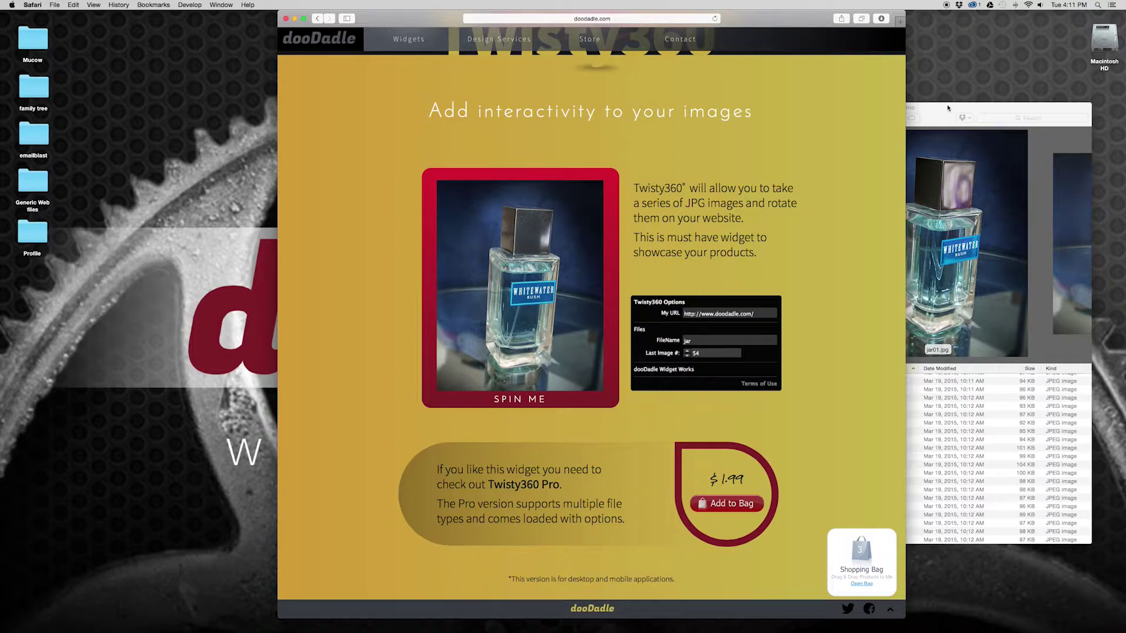
- Bring the Safari Twisty360 page forward and rotate the bottle to a new angle
click(924, 125)
click(657, 260)
drag(515, 282, 551, 290)
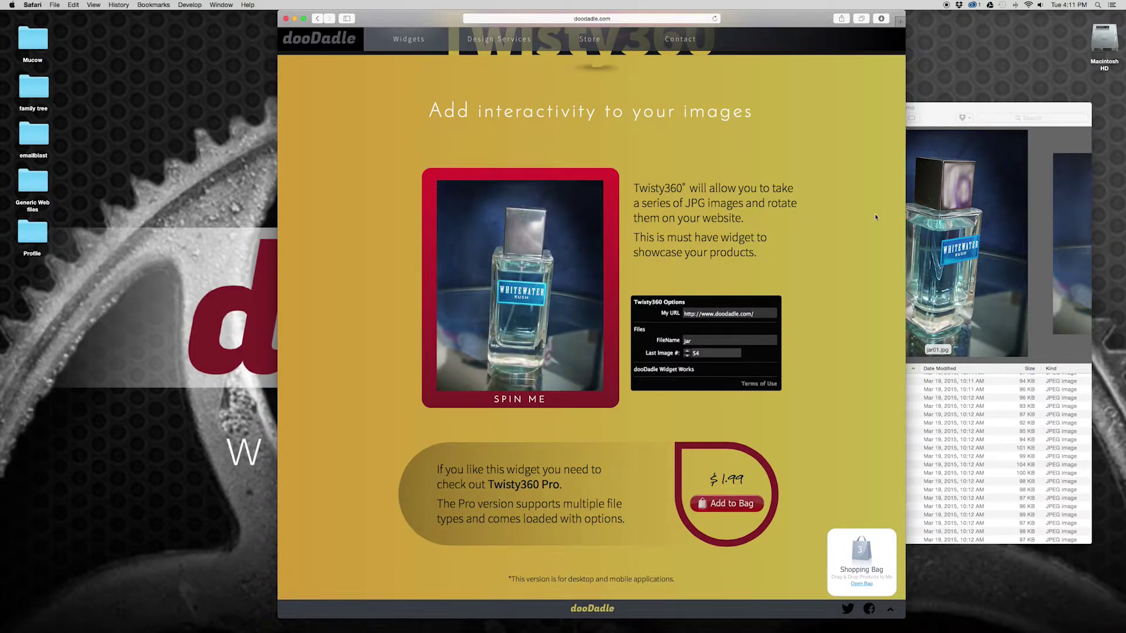
- Minimize the Twisty360 web page, leaving the jar image folder on the desktop
click(941, 116)
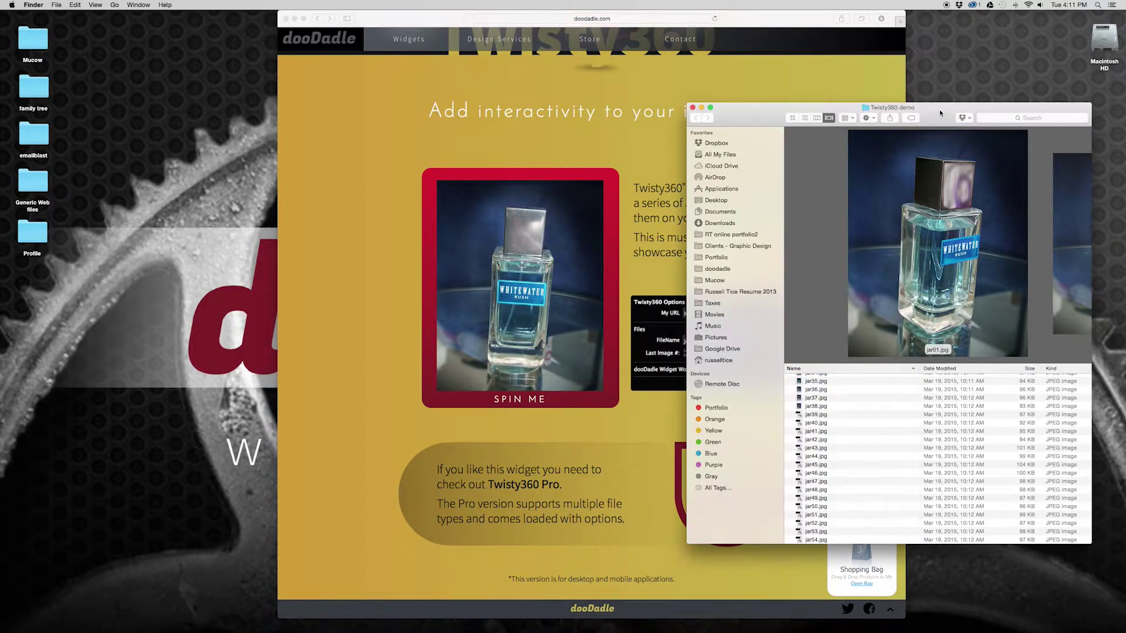
click(427, 105)
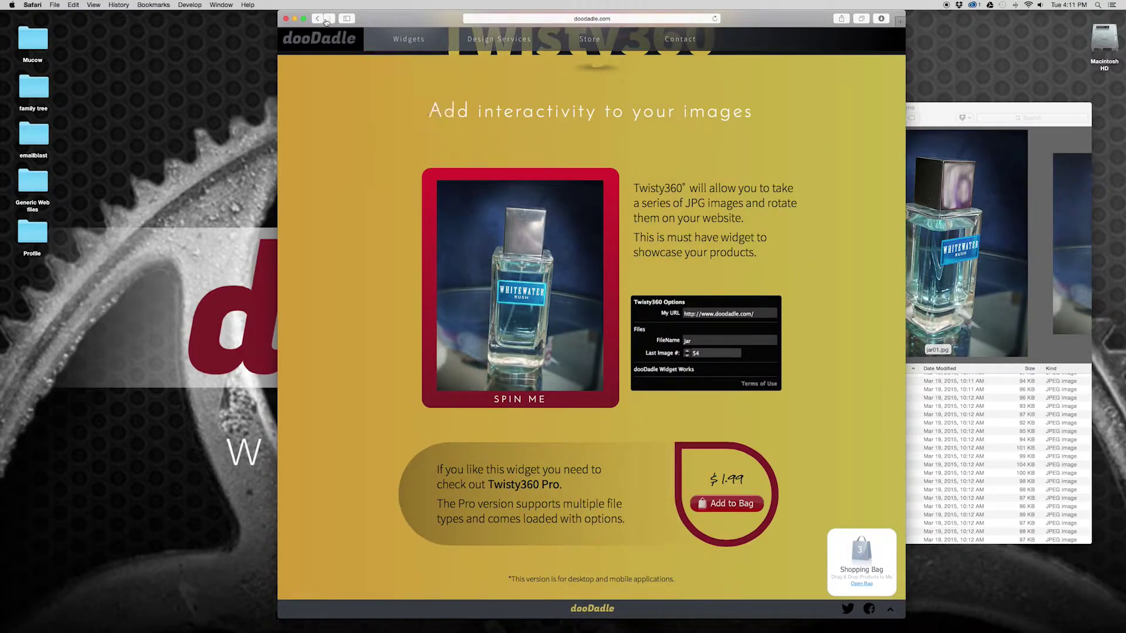
click(295, 19)
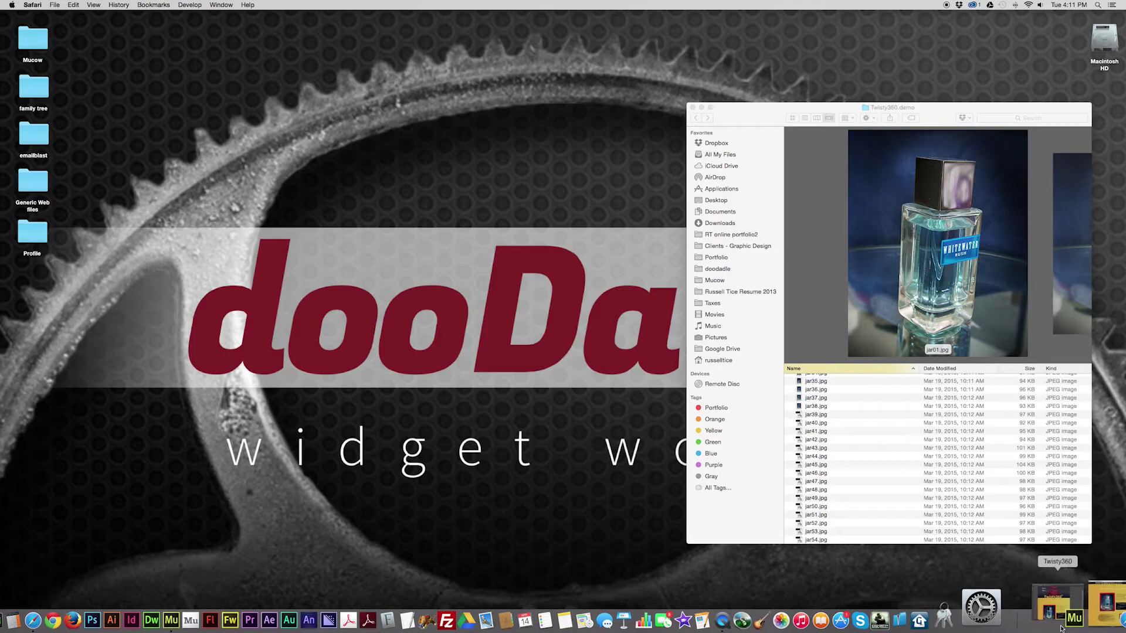
- Restore the Muse window and choose File > Add Files for Upload
click(1037, 618)
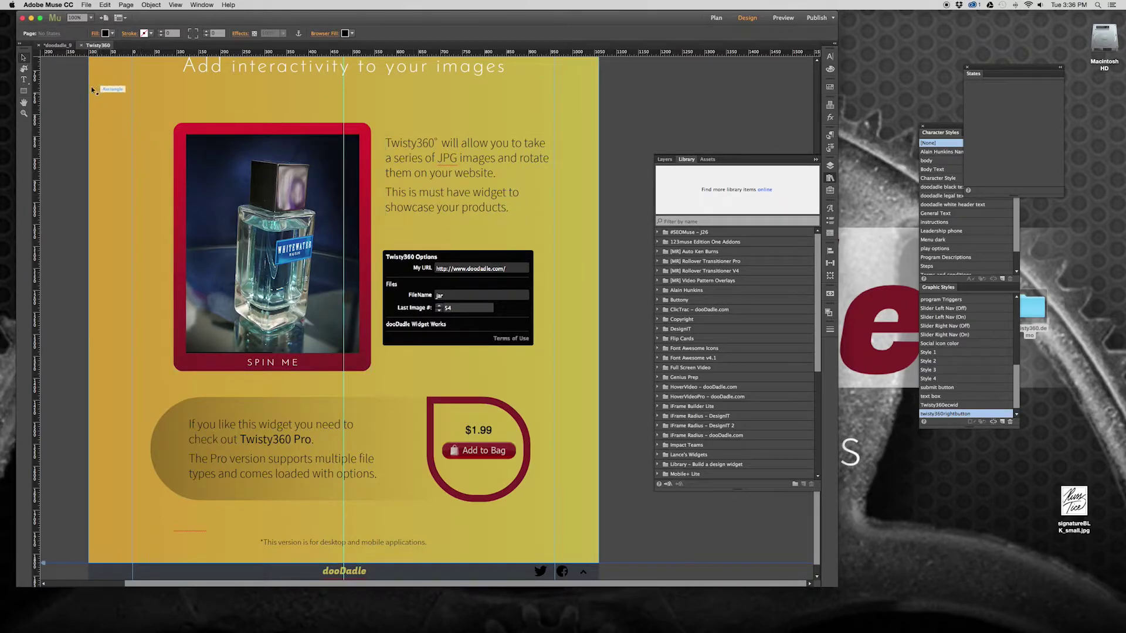
click(88, 5)
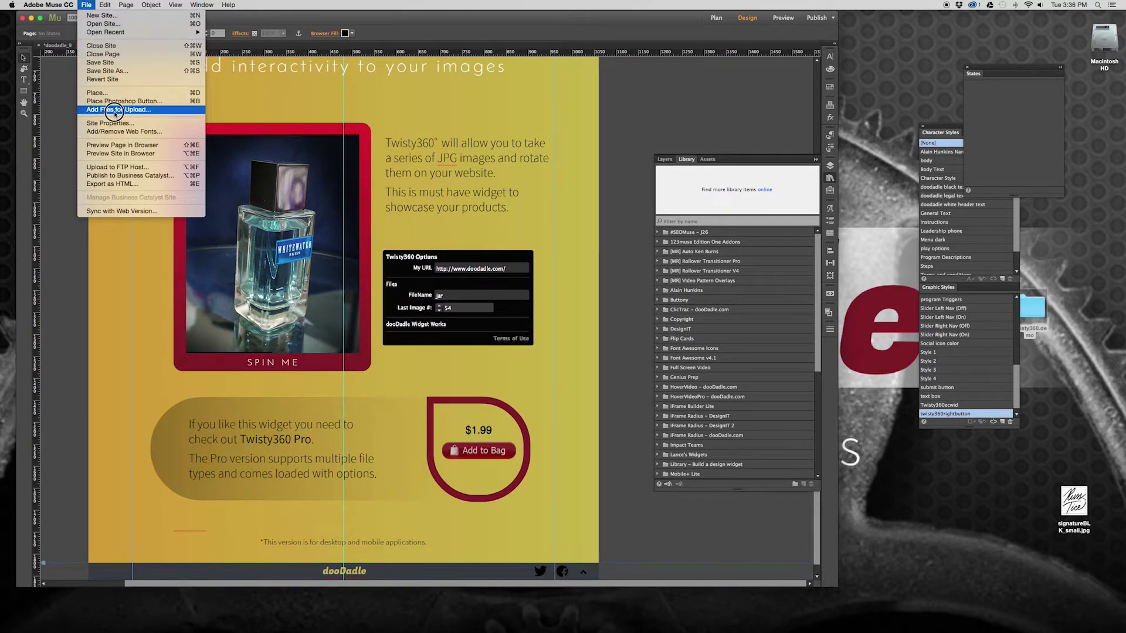
click(672, 135)
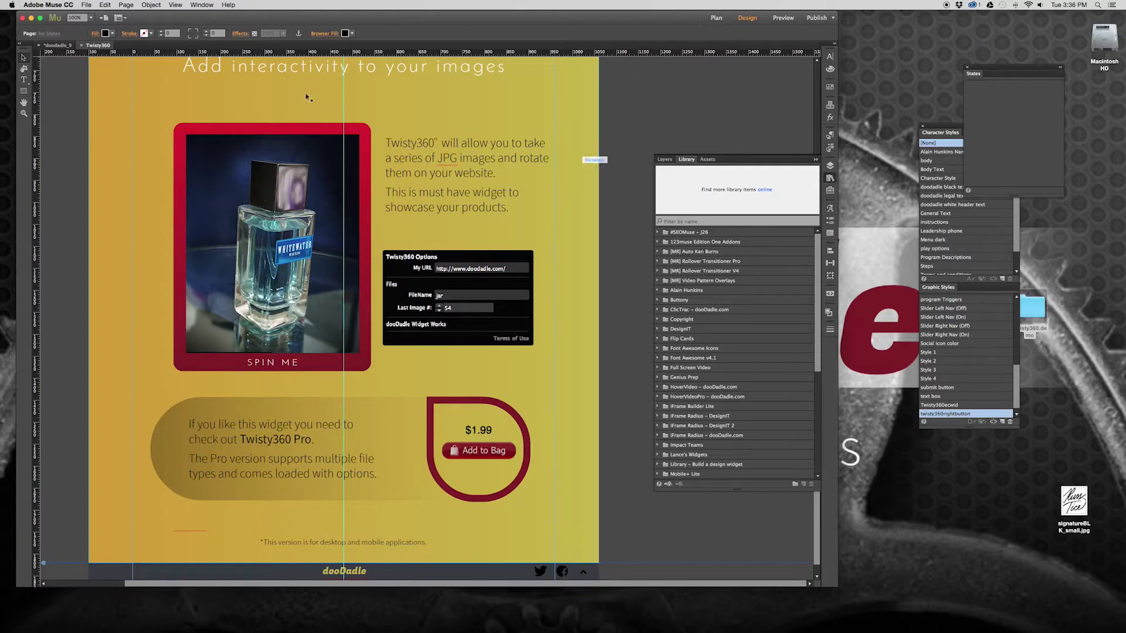
click(86, 4)
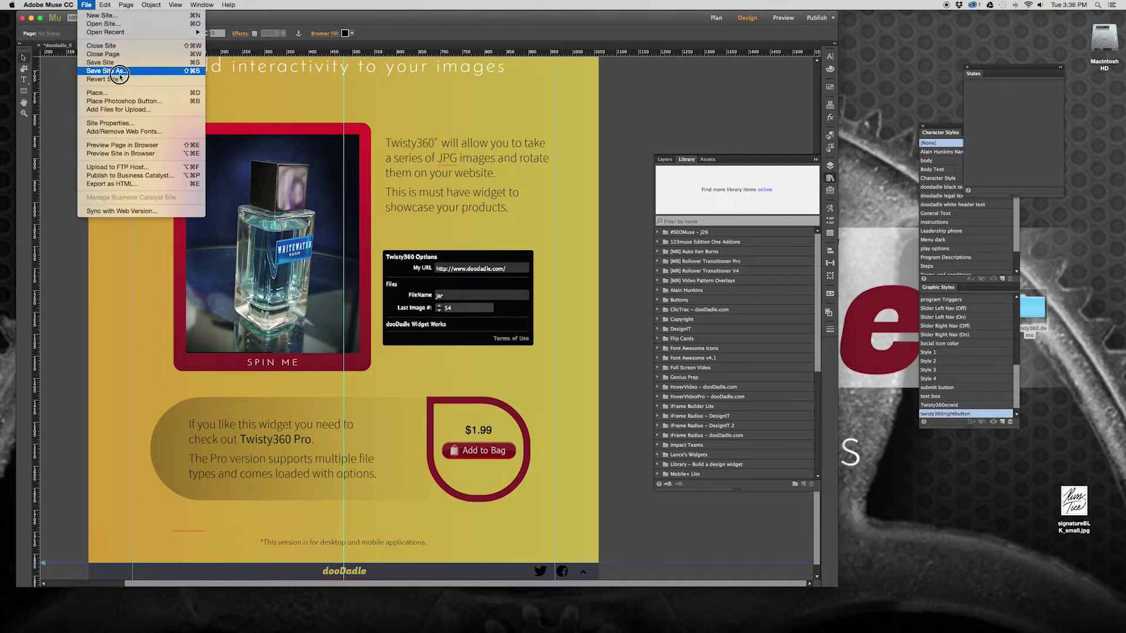
click(133, 112)
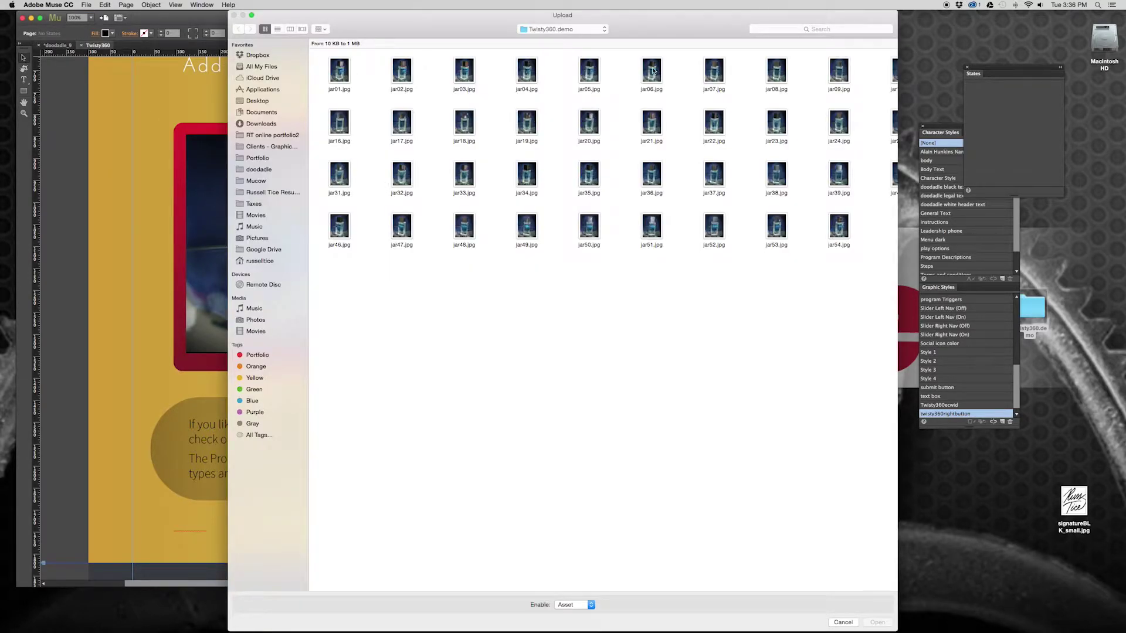
- Select all jar images from jar01.jpg onward and add them for upload
click(343, 80)
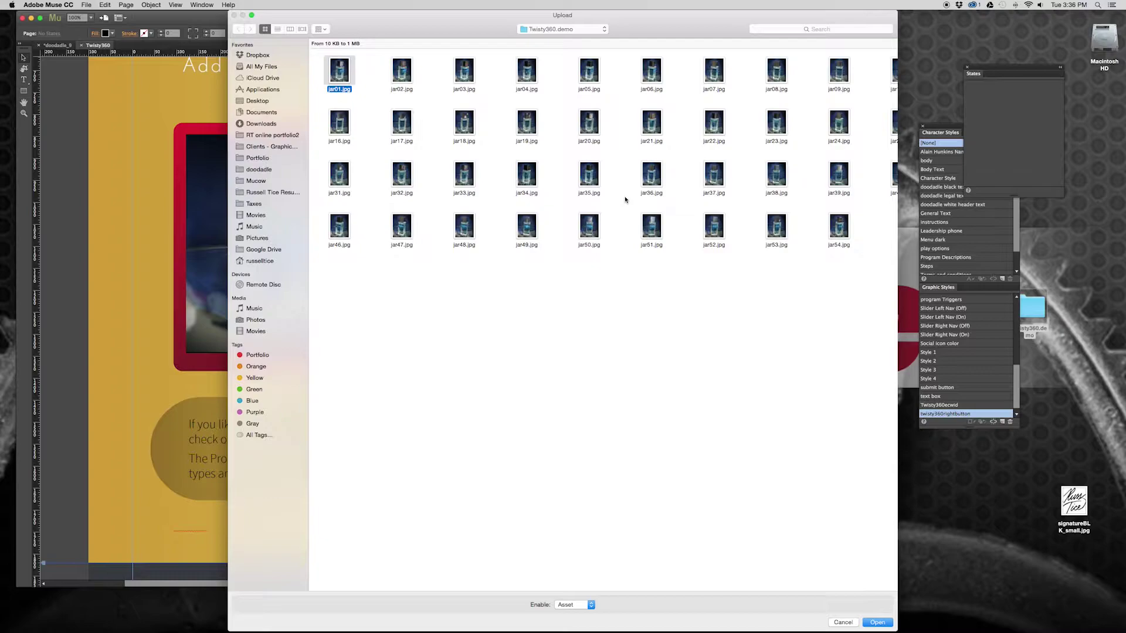
key(super+a)
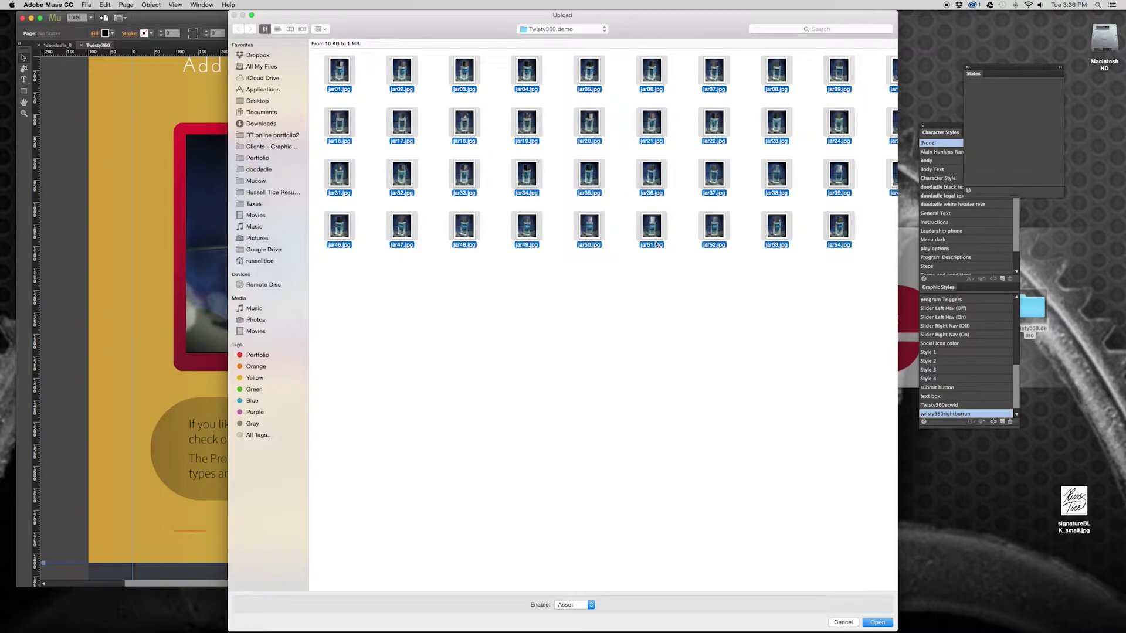
click(876, 623)
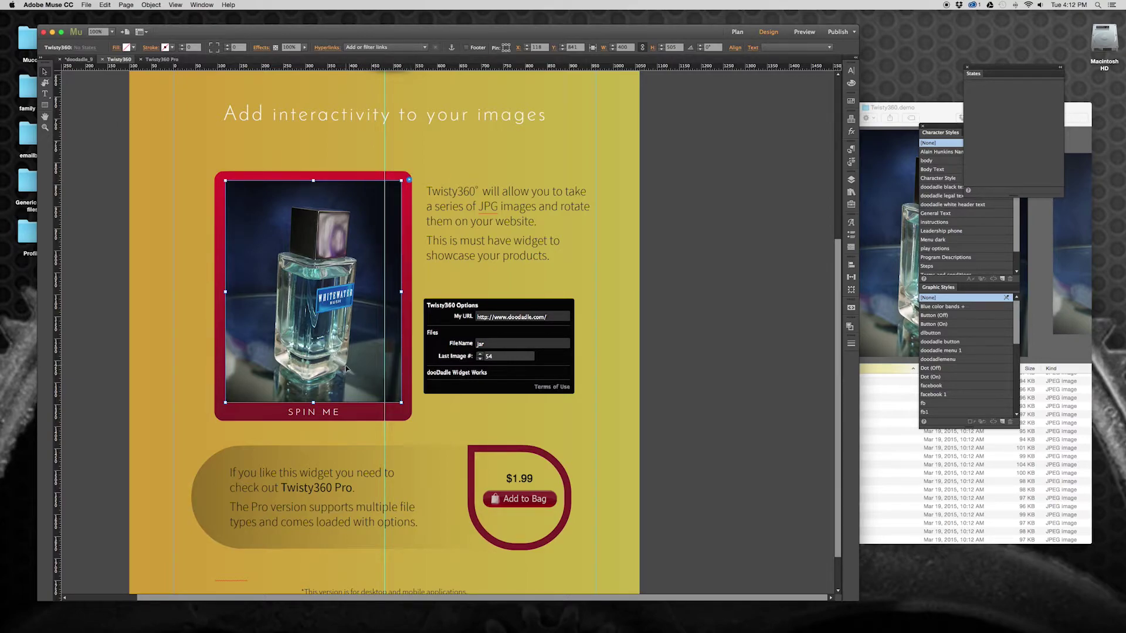
click(409, 180)
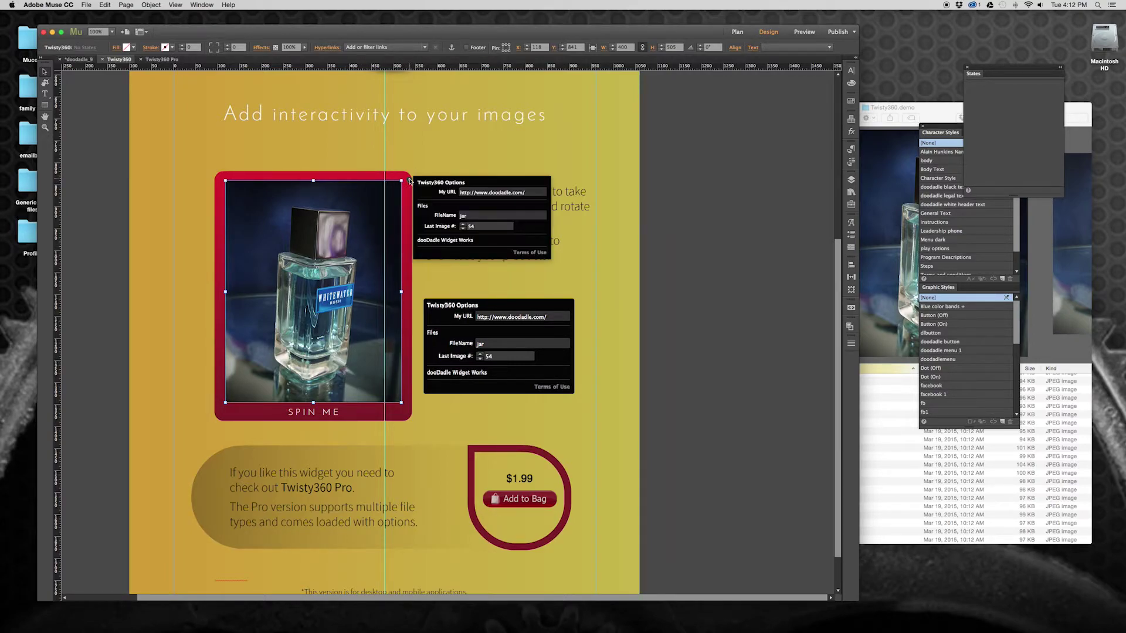
click(528, 192)
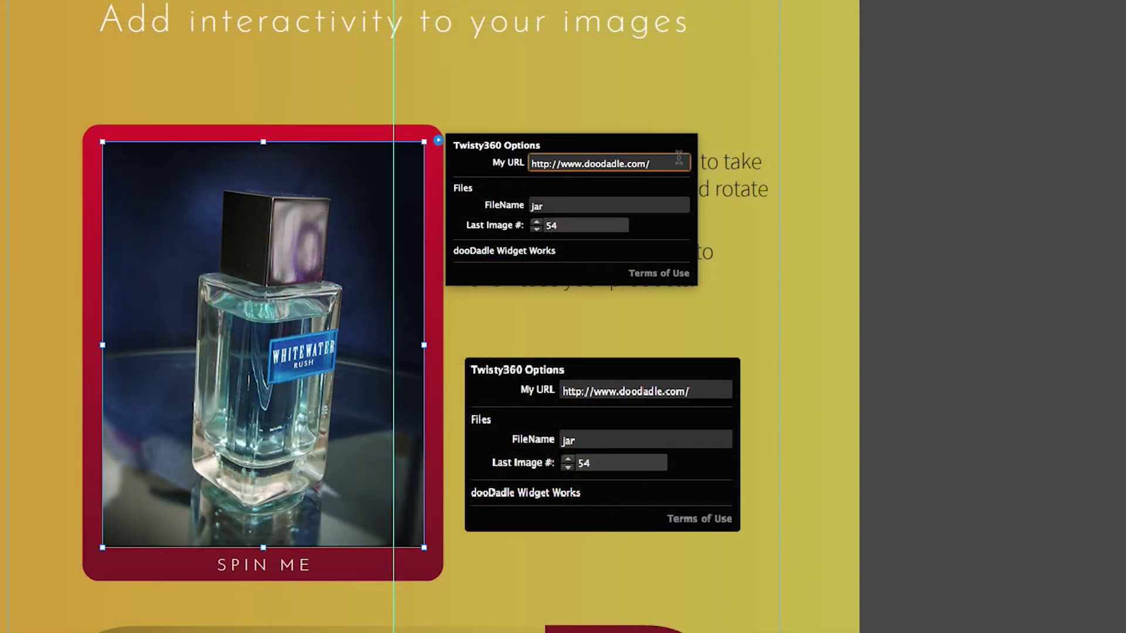
key(BackSpace)
text(/)
click(531, 205)
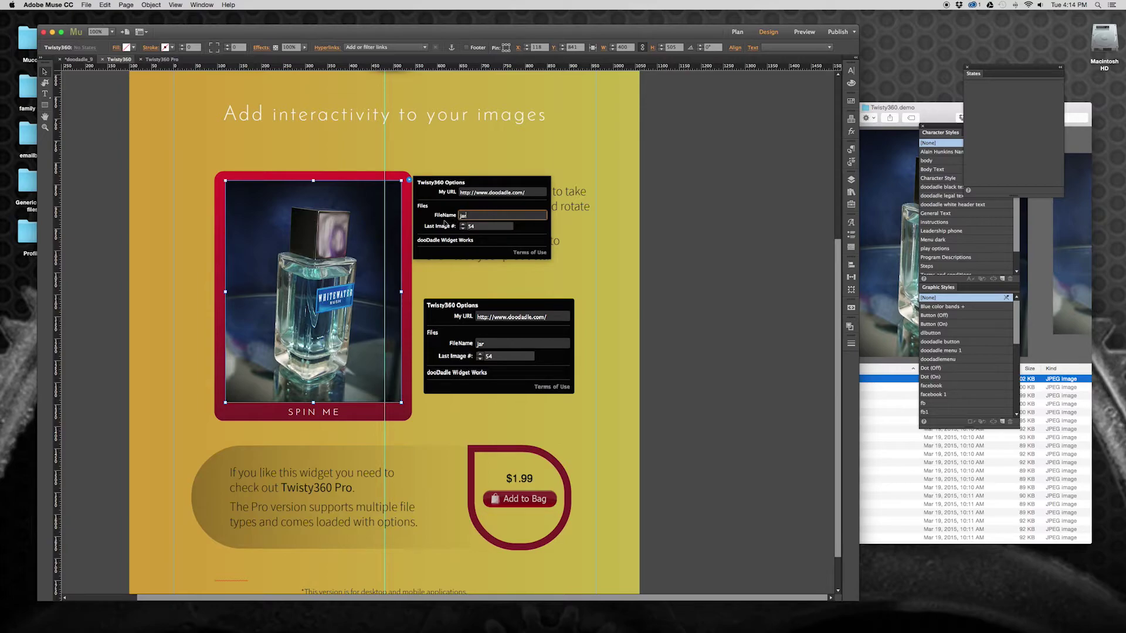
click(461, 227)
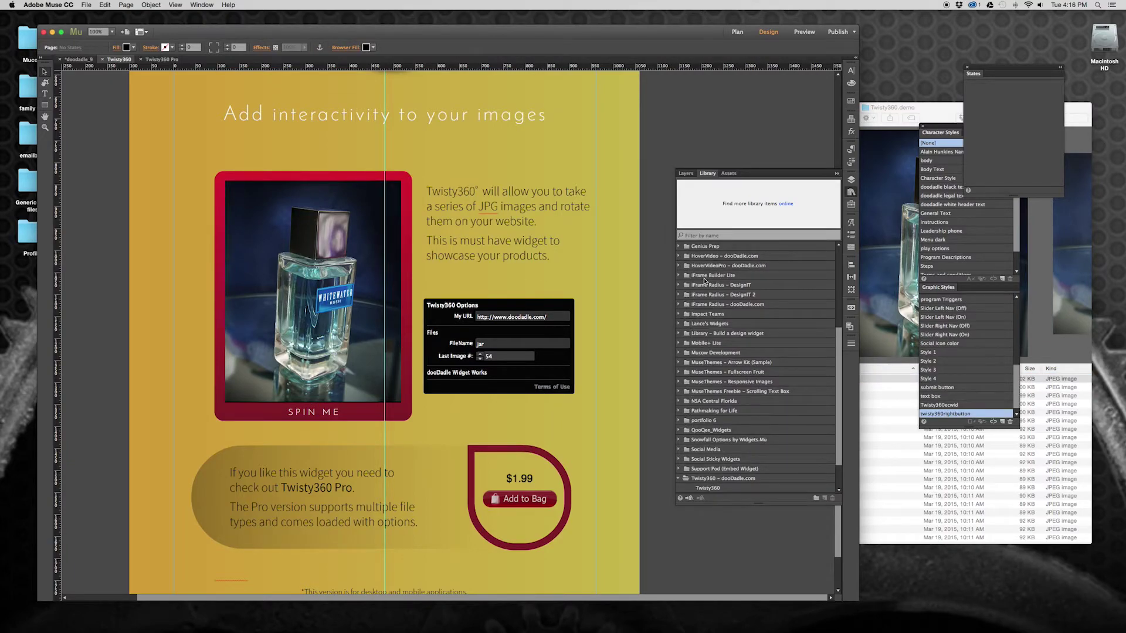
- Place a second Twisty360 widget from the Library beside the description text
scroll(704, 281, down, 2)
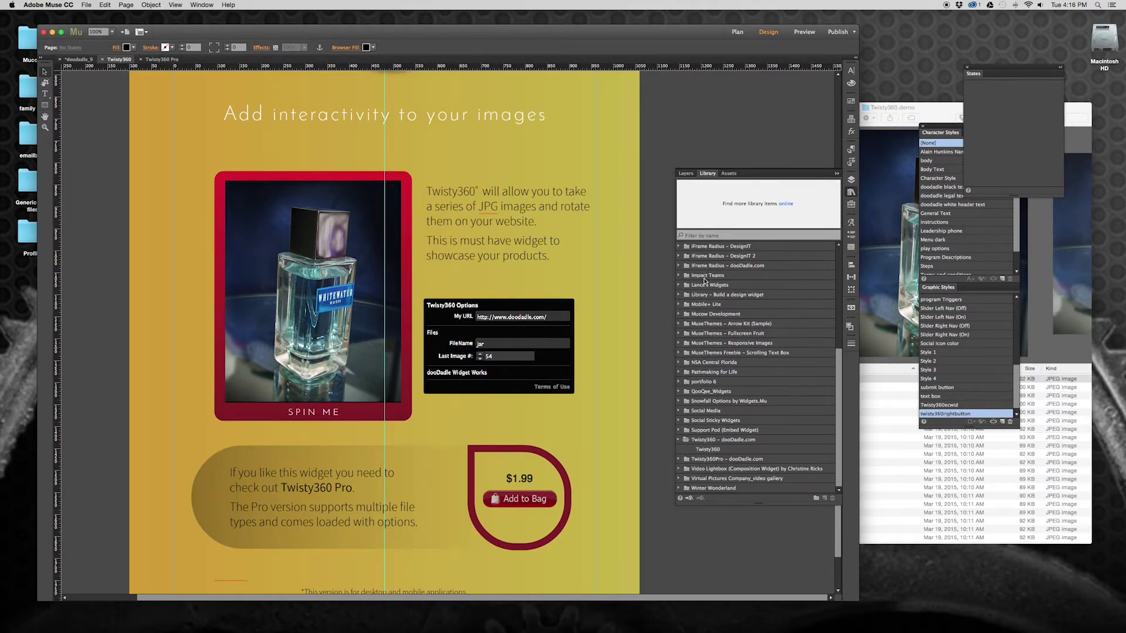
drag(708, 449, 602, 223)
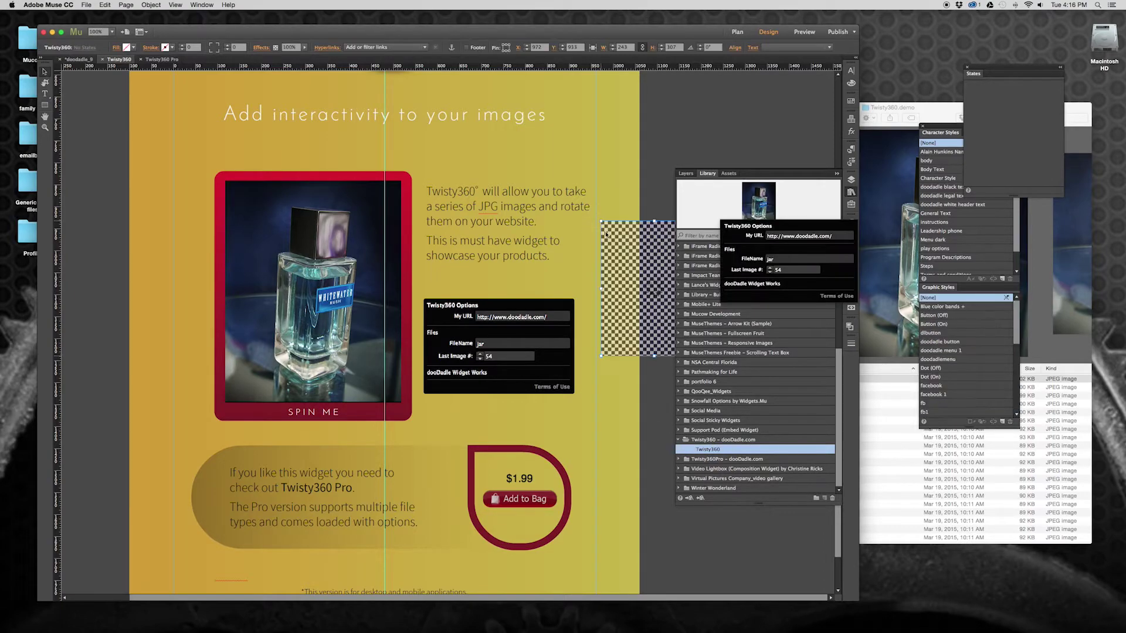
drag(637, 275, 517, 230)
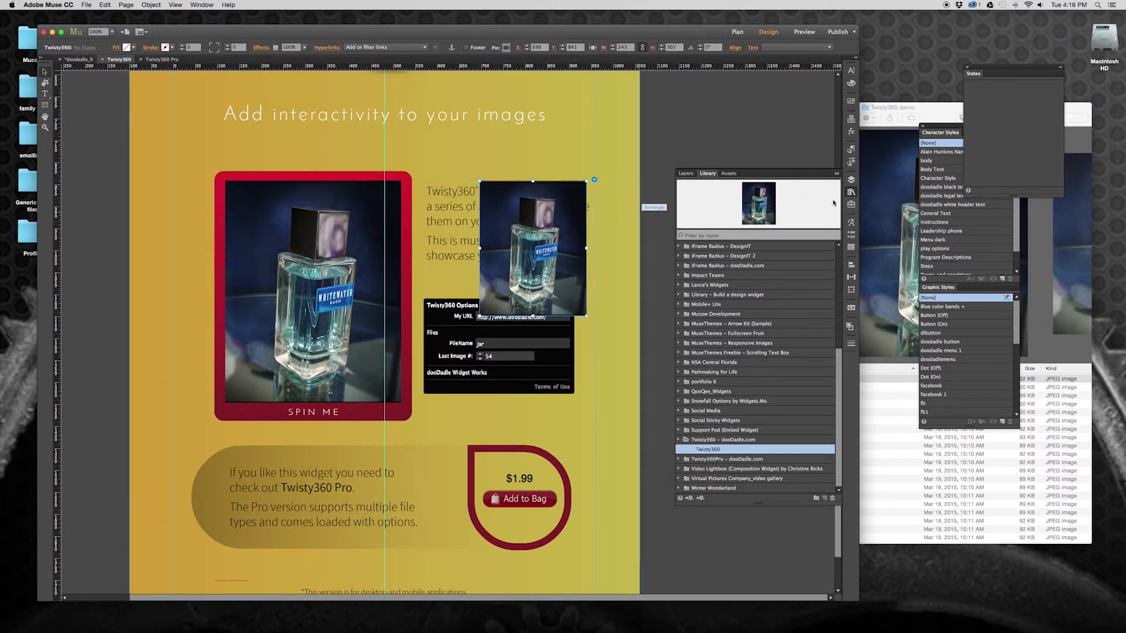
click(836, 174)
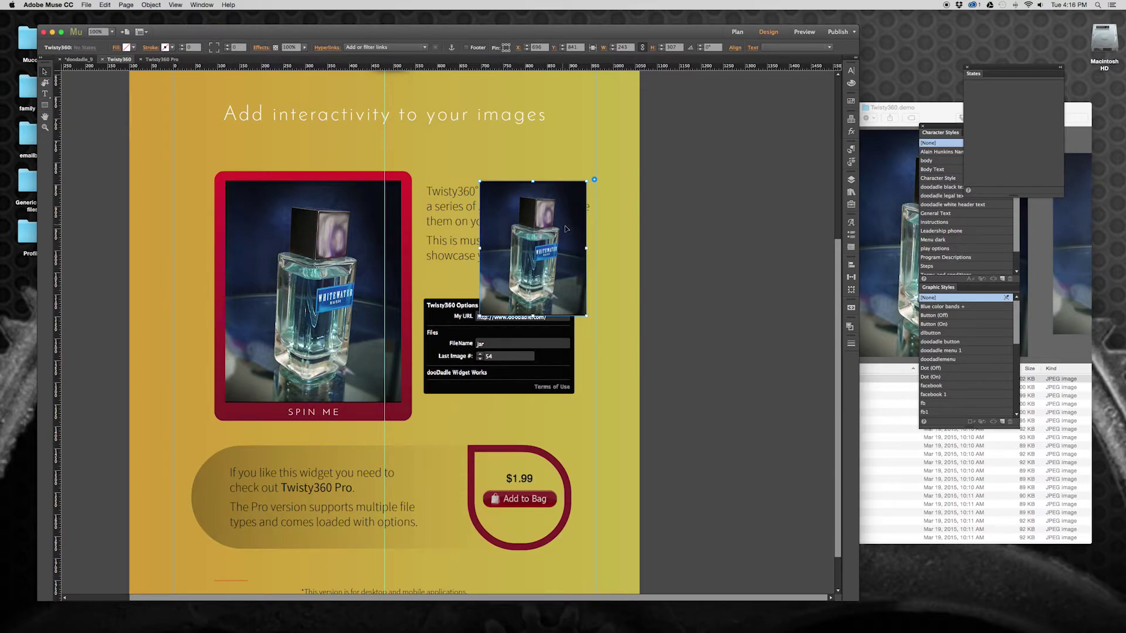
- Review the new widget's Twisty360 options for My URL and FileName, then deselect it
click(594, 181)
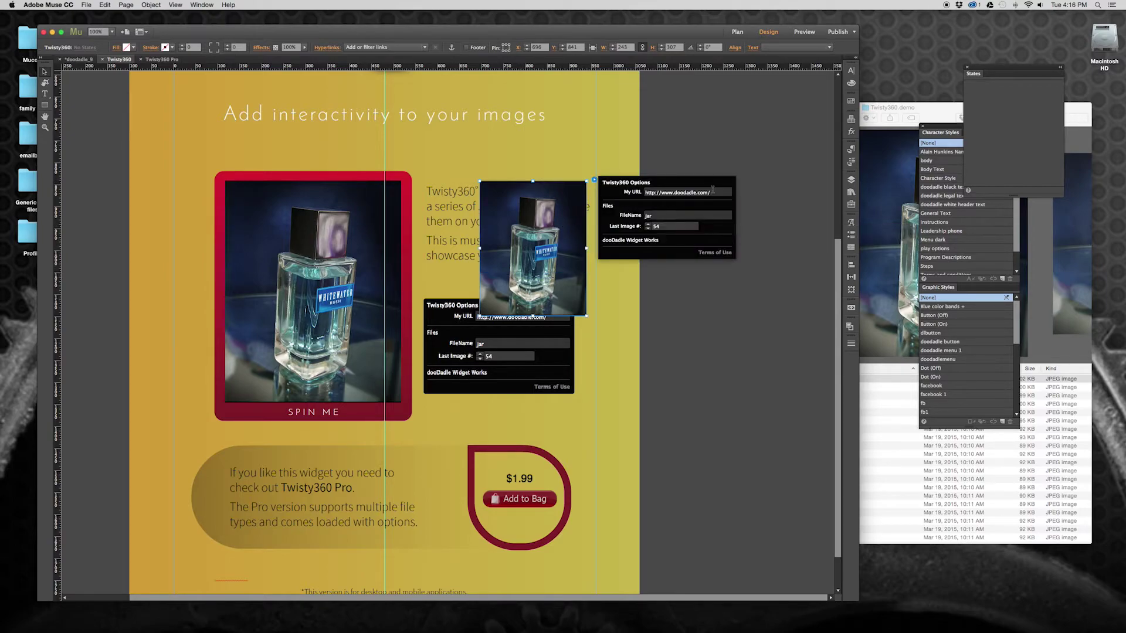
click(712, 192)
drag(713, 192, 629, 189)
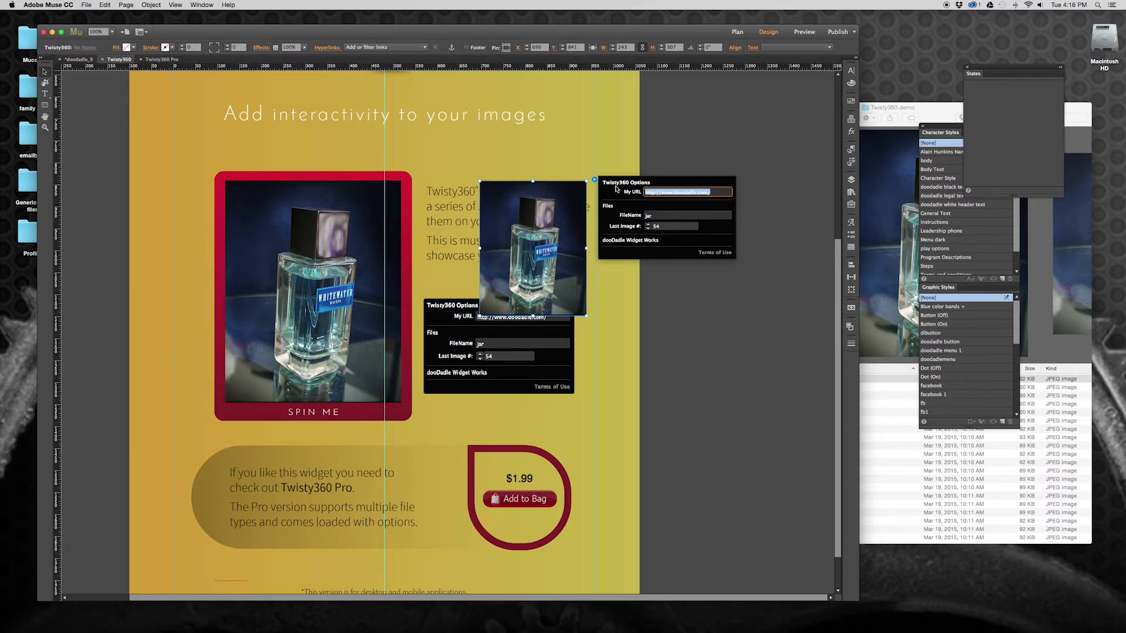
key(Tab)
key(Tab)
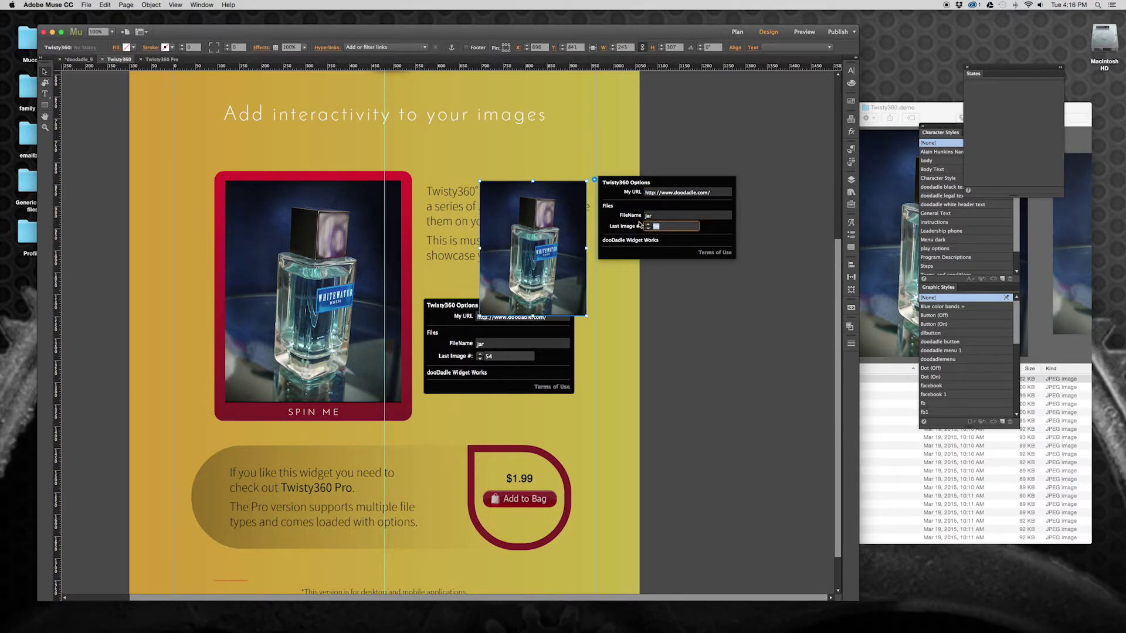
click(604, 258)
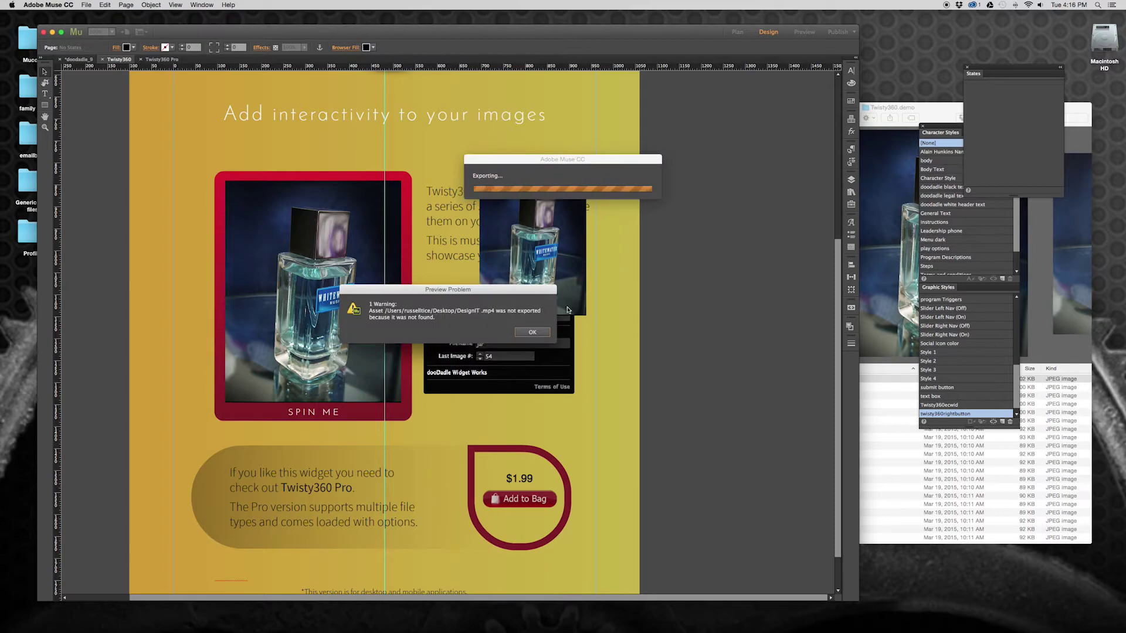
- Dismiss the missing .mp4 warning and spin both the small jar and the SPIN ME jar
click(533, 332)
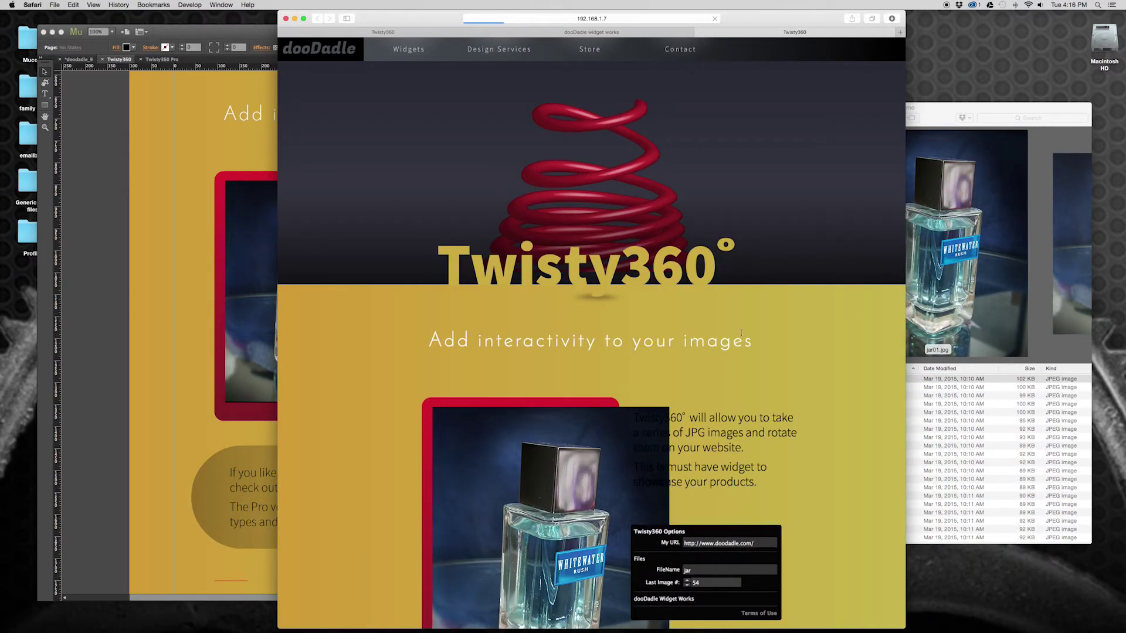
scroll(716, 301, down, 3)
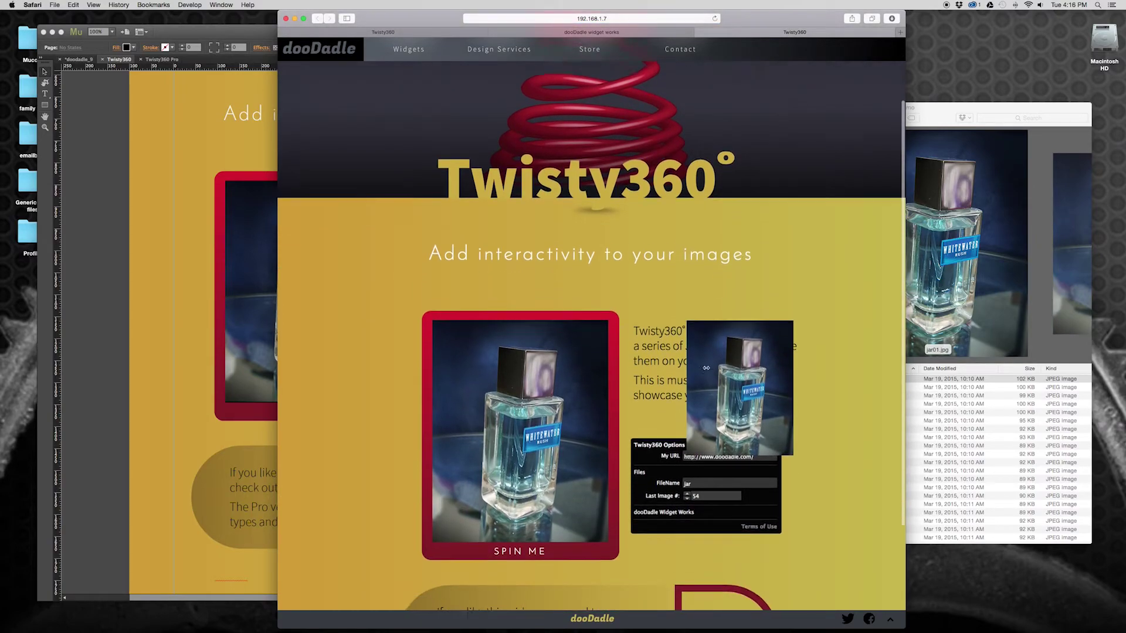
drag(706, 368, 778, 392)
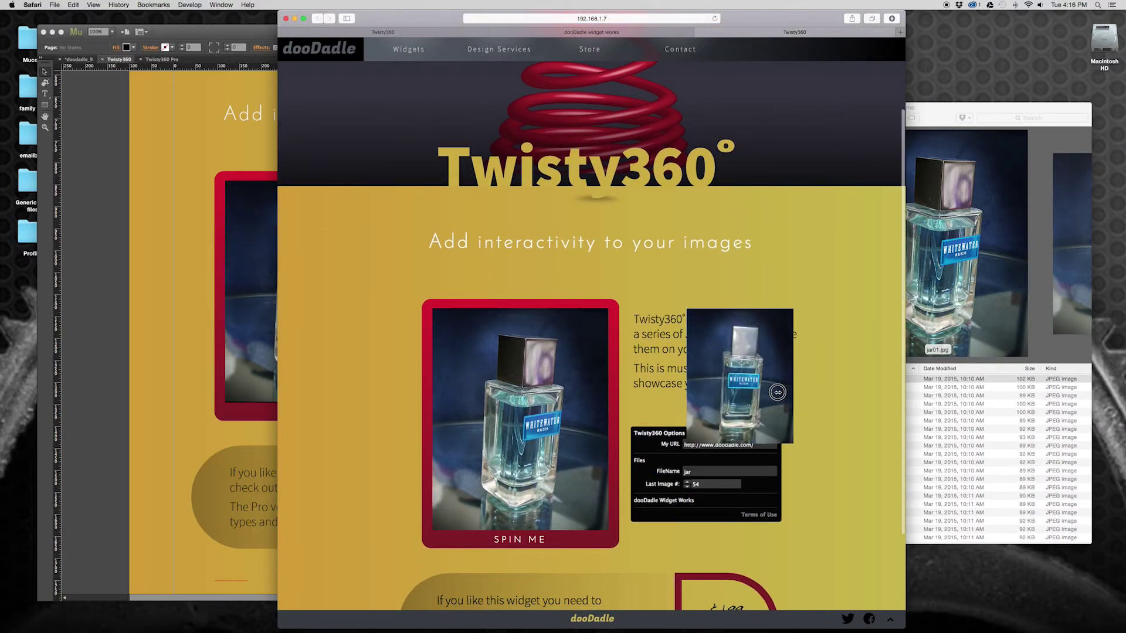
mouse_move(515, 422)
mouse_down()
mouse_move(576, 419)
mouse_move(498, 420)
mouse_move(545, 419)
mouse_move(504, 419)
mouse_move(516, 417)
mouse_up()
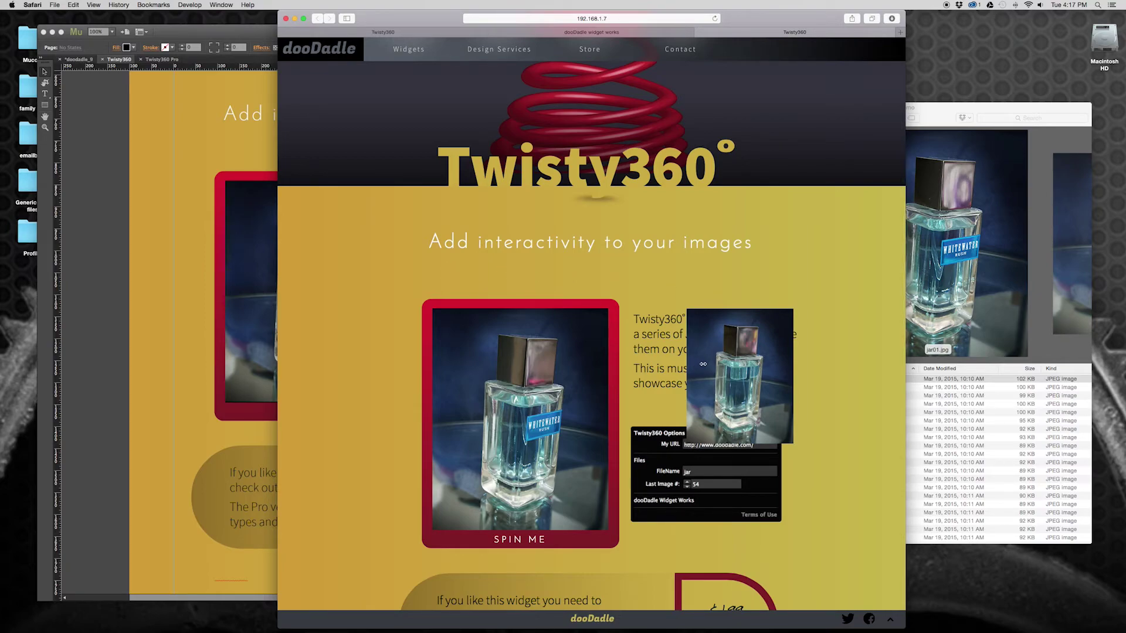
drag(698, 362, 723, 361)
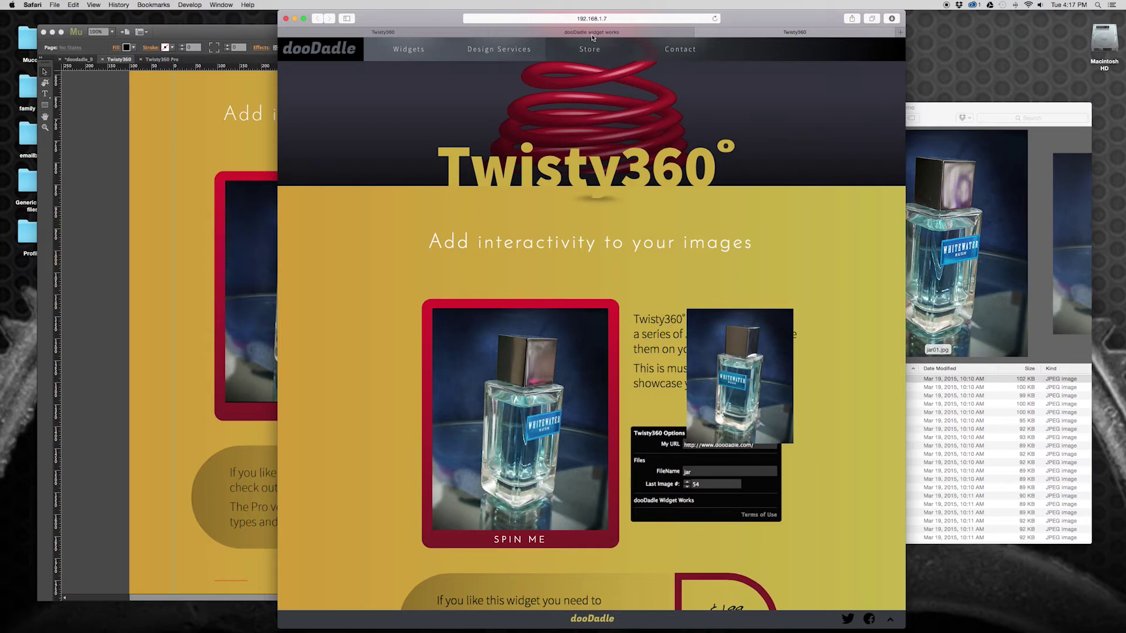
mouse_move(429, 19)
mouse_down()
mouse_move(471, 13)
mouse_move(435, 13)
mouse_up()
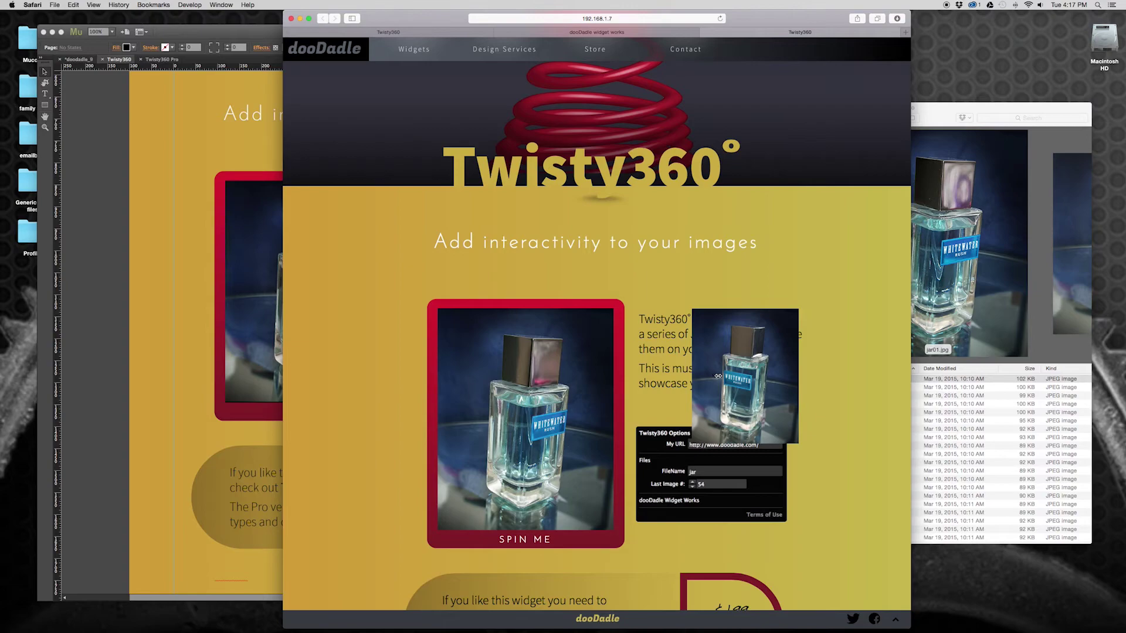
- Rotate the small bottle until WHITEWATER faces front, then return to the Muse design
drag(717, 375, 781, 368)
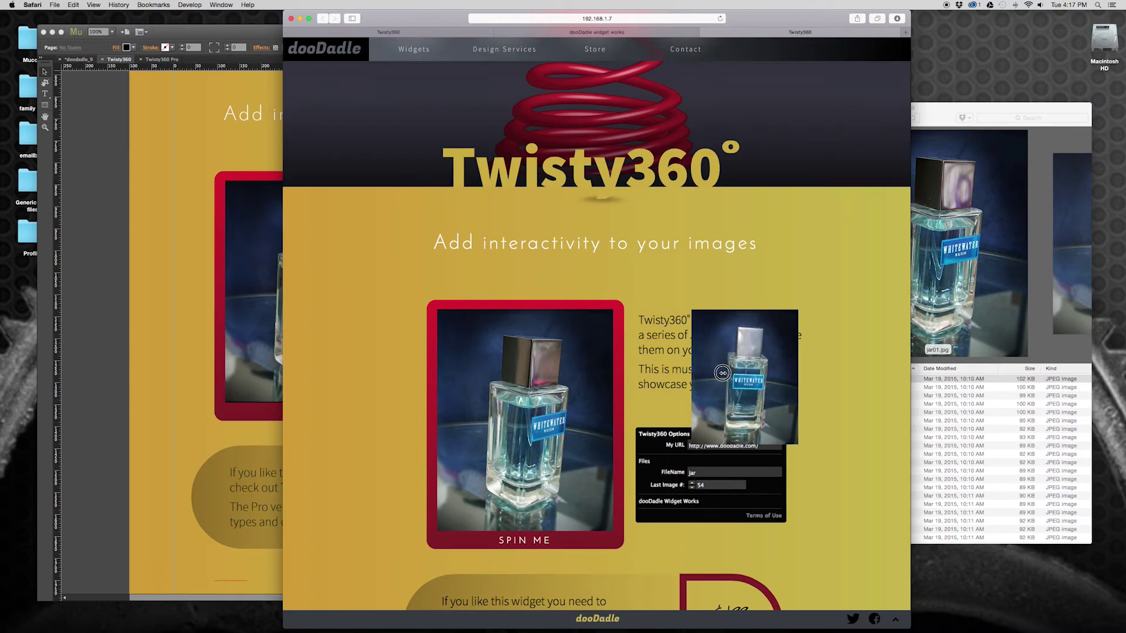
drag(721, 373, 712, 372)
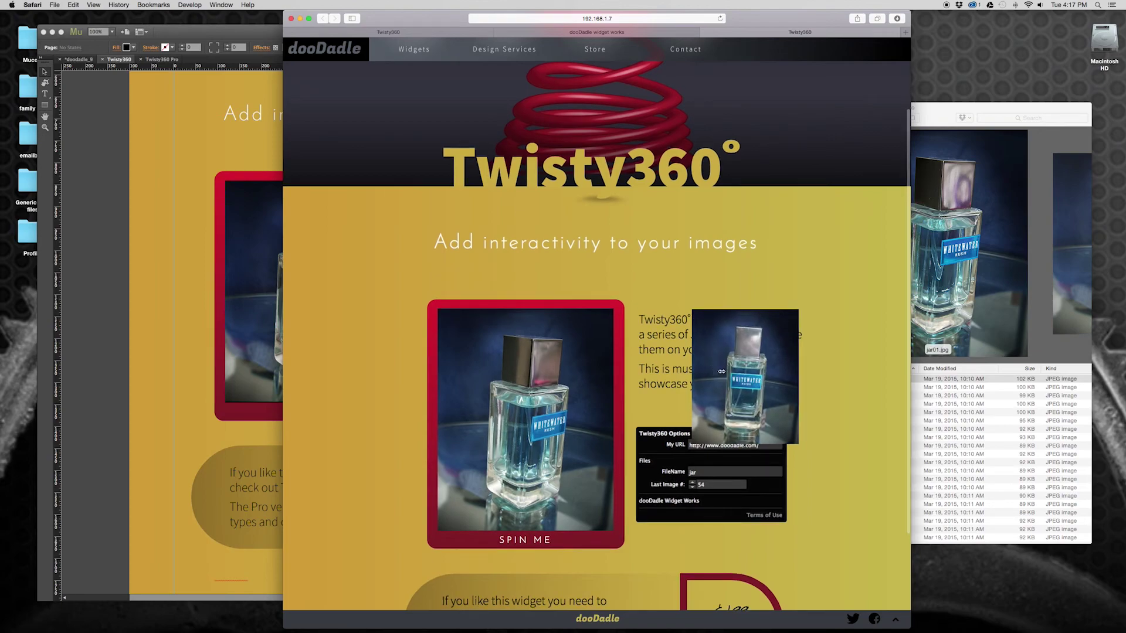
drag(721, 371, 688, 386)
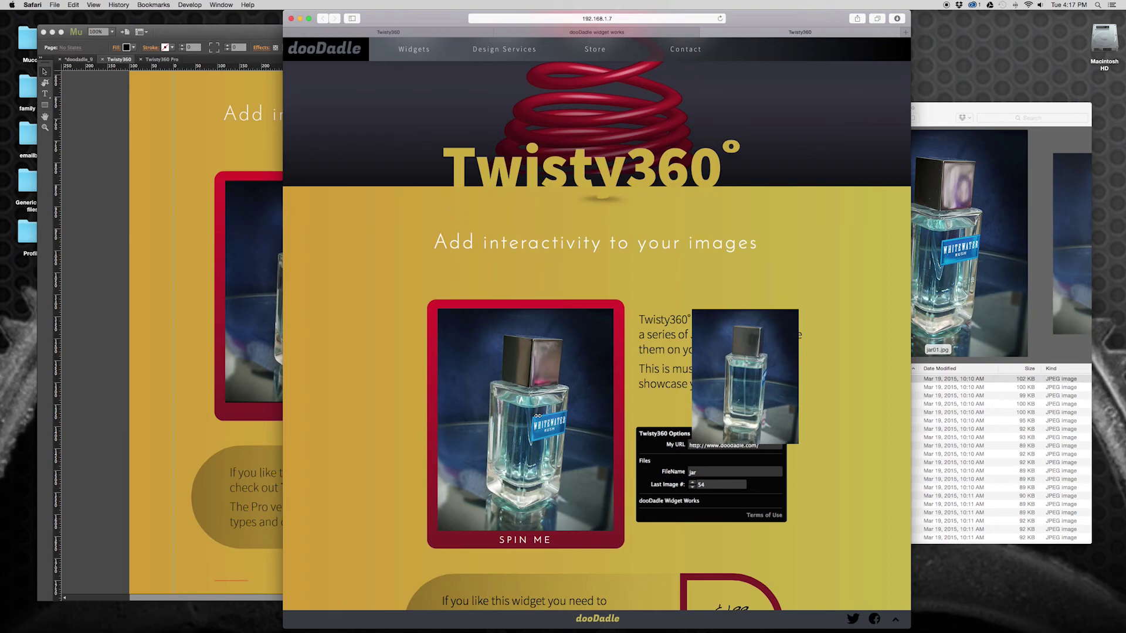
mouse_move(537, 415)
mouse_down()
mouse_move(657, 417)
mouse_move(500, 418)
mouse_move(534, 417)
mouse_up()
drag(719, 394, 761, 393)
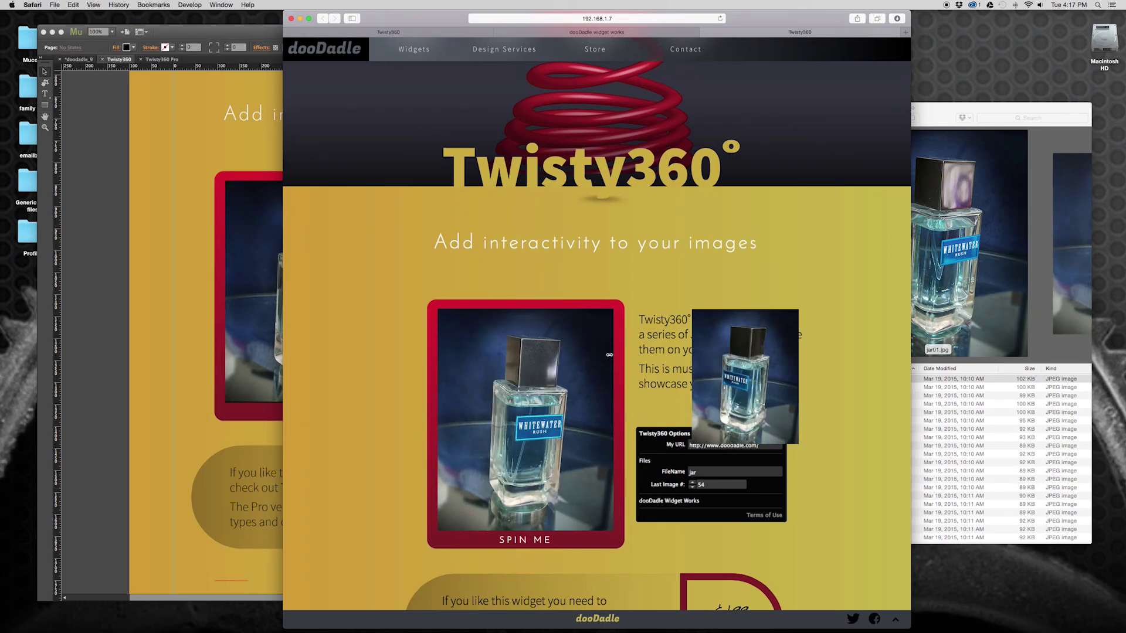
click(122, 340)
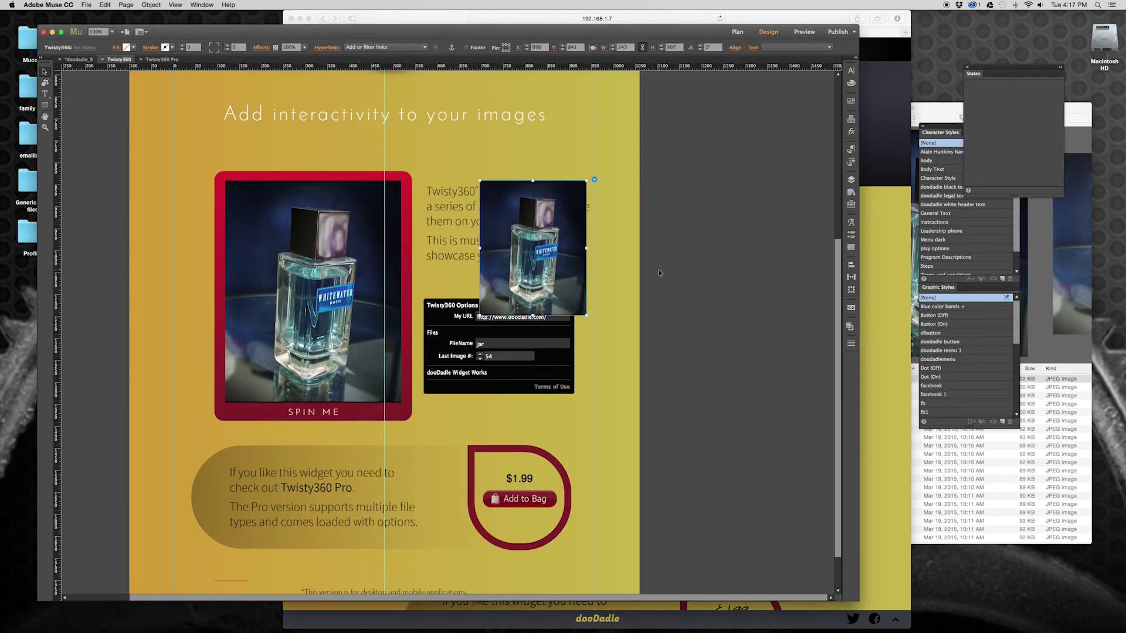